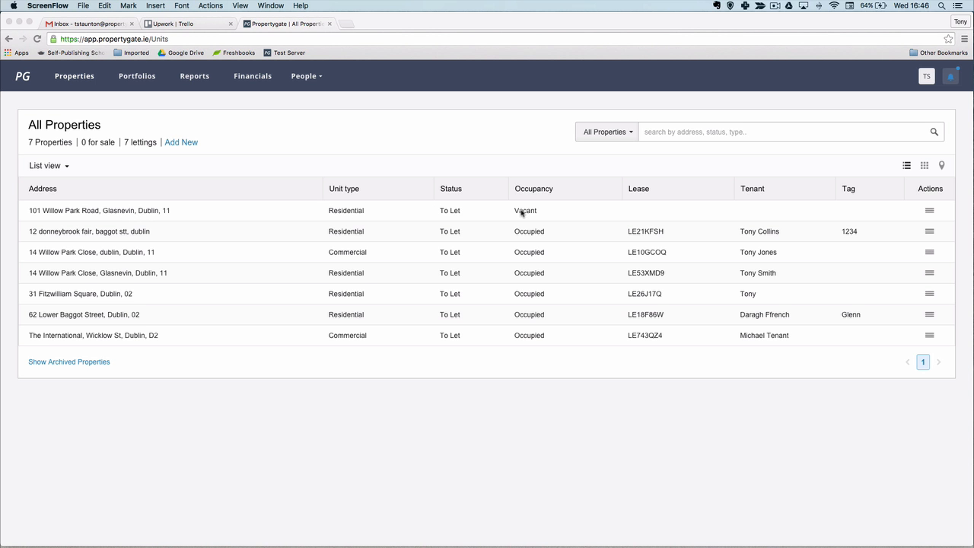
# Step: Open the vacant residential property from the property list and start a new lease for it
pyautogui.click(205, 219)
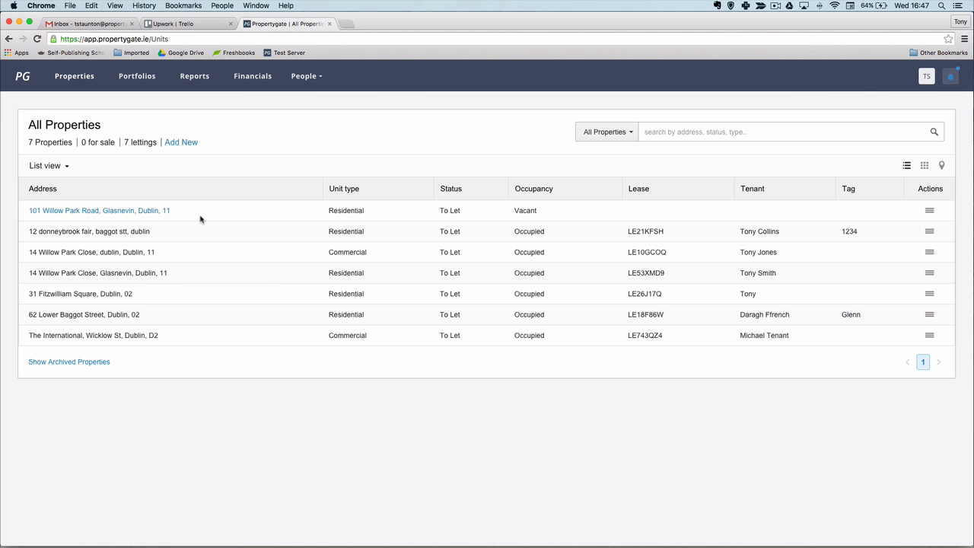
pyautogui.click(130, 213)
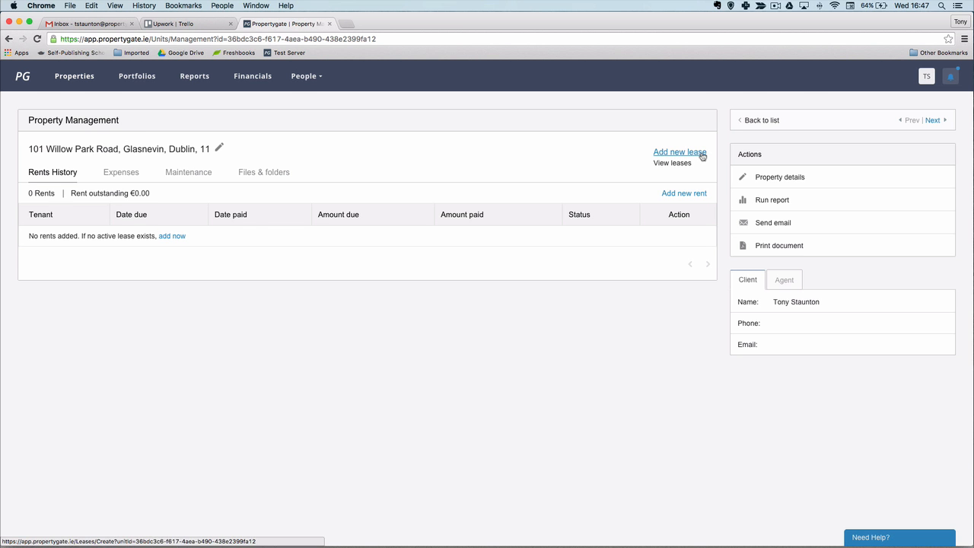
pyautogui.click(702, 154)
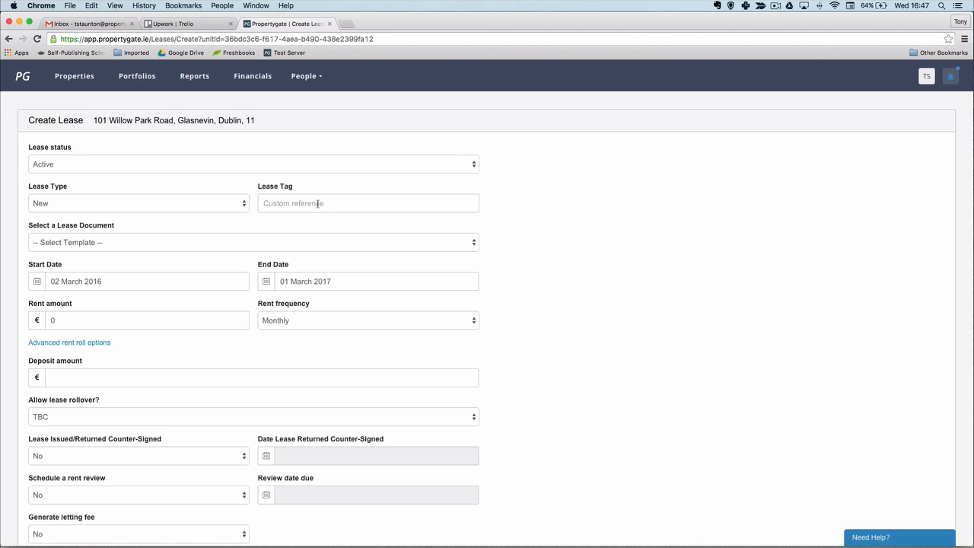
# Step: Choose Demo Lease Template as the lease document
pyautogui.scroll(-2, 317, 202)
pyautogui.scroll(-2, 318, 203)
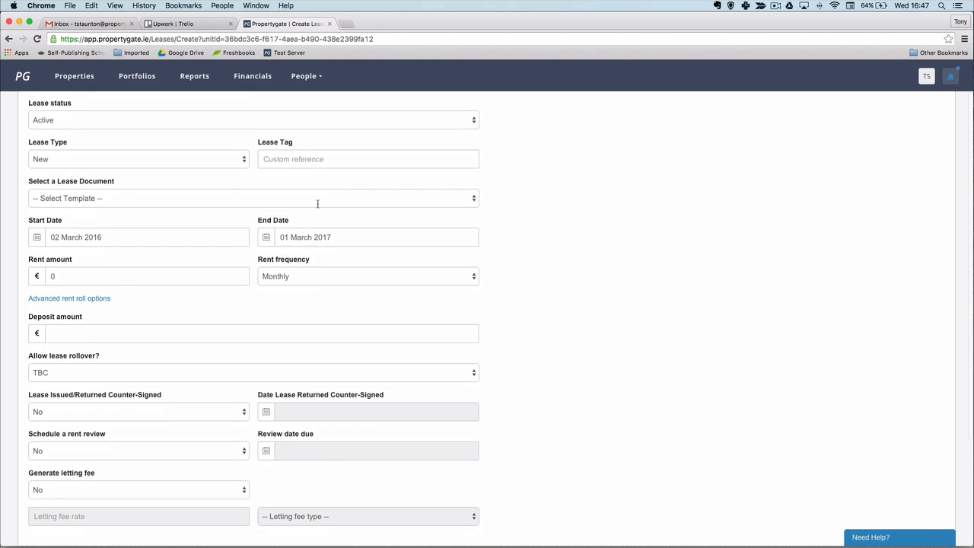
pyautogui.scroll(-1, 317, 205)
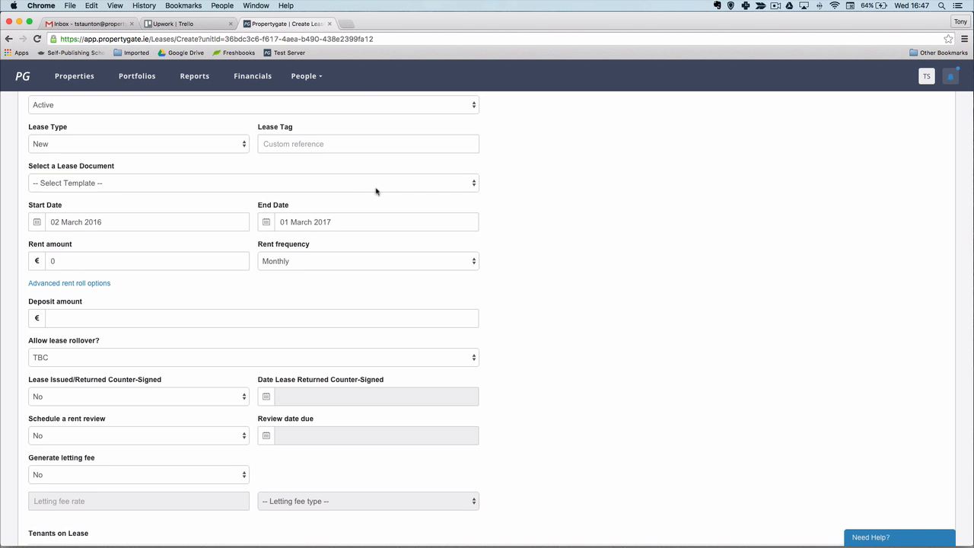
pyautogui.click(375, 187)
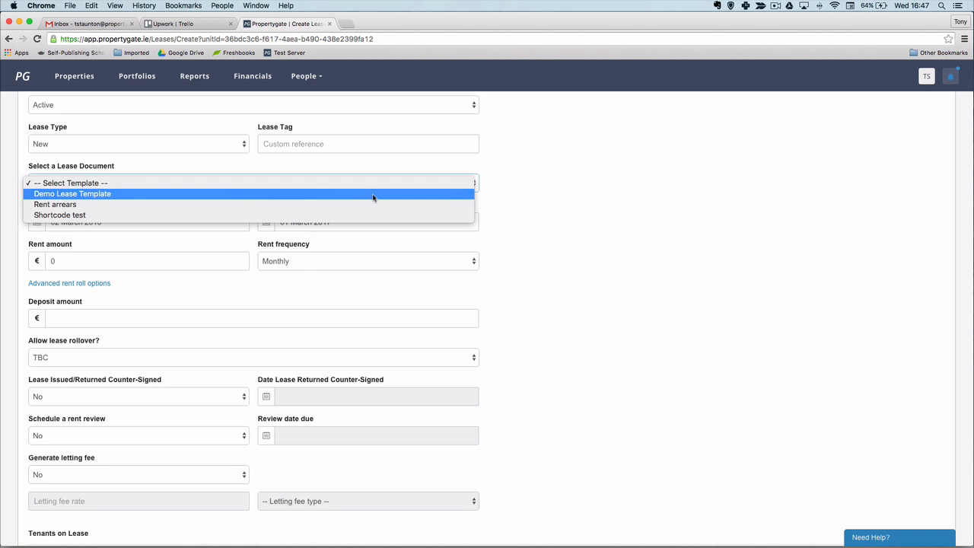
pyautogui.click(373, 194)
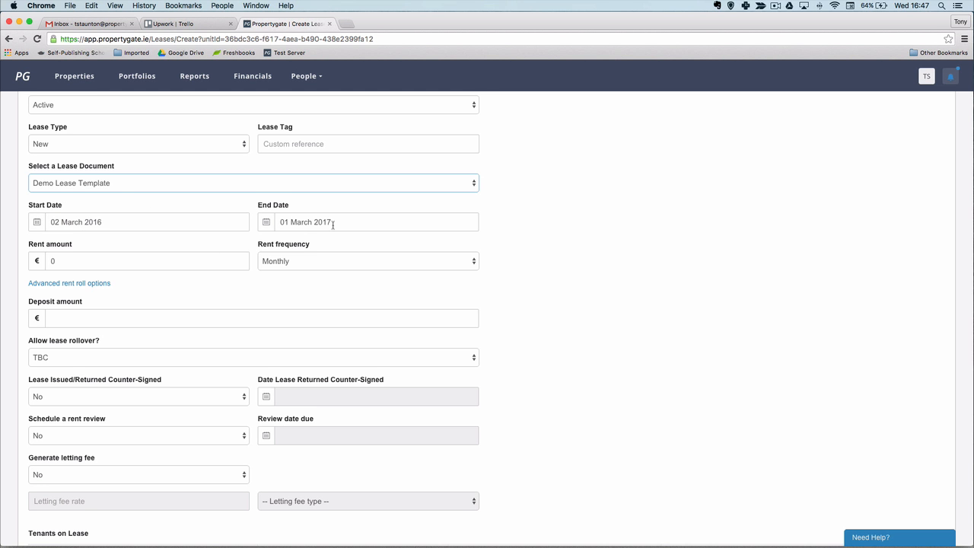
# Step: Set the rent amount to €1000 with a monthly frequency and the deposit amount to €699
pyautogui.click(91, 263)
pyautogui.press('BackSpace')
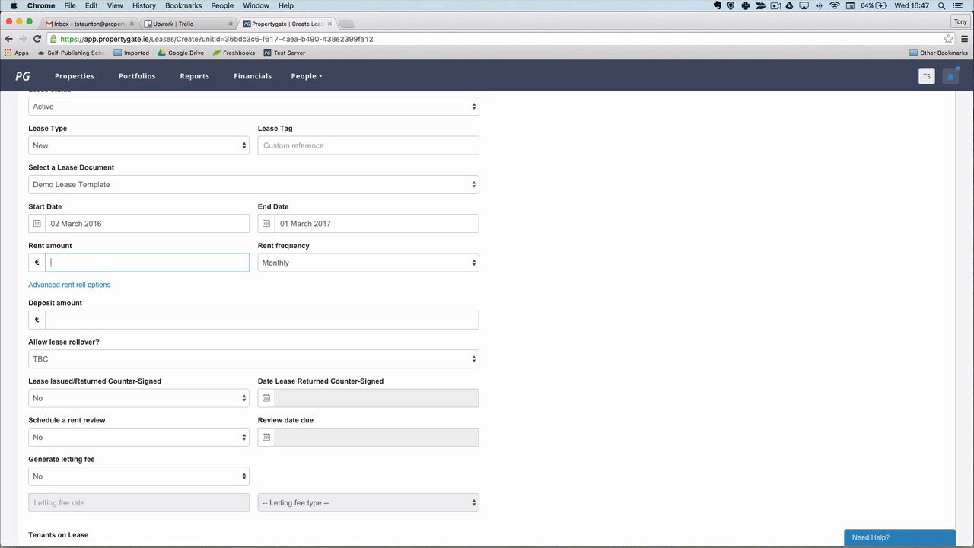
pyautogui.write('1000')
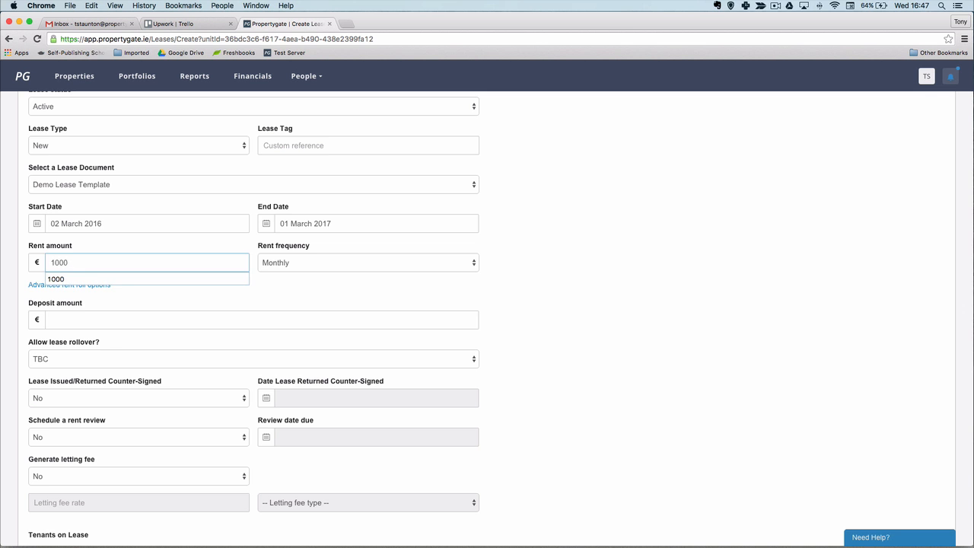
pyautogui.click(416, 266)
pyautogui.click(415, 264)
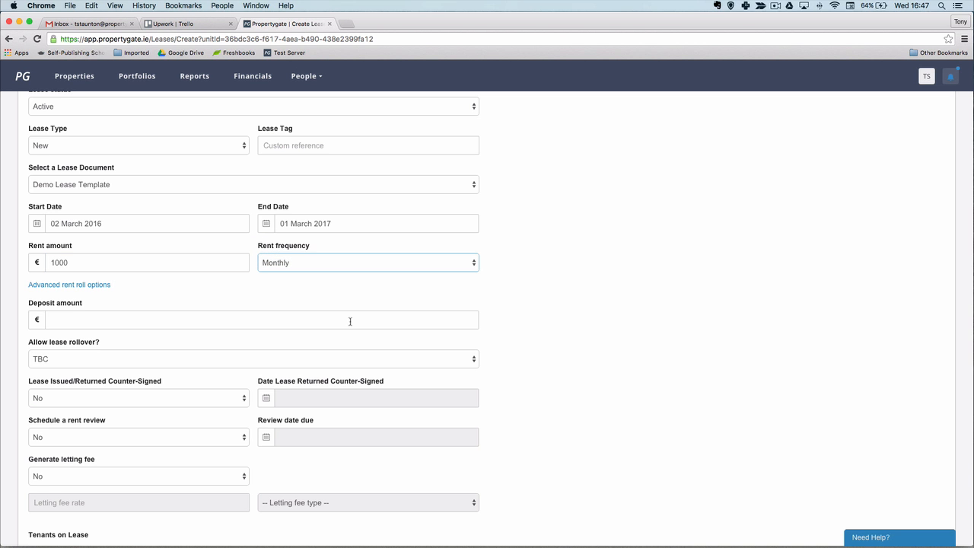
pyautogui.click(350, 321)
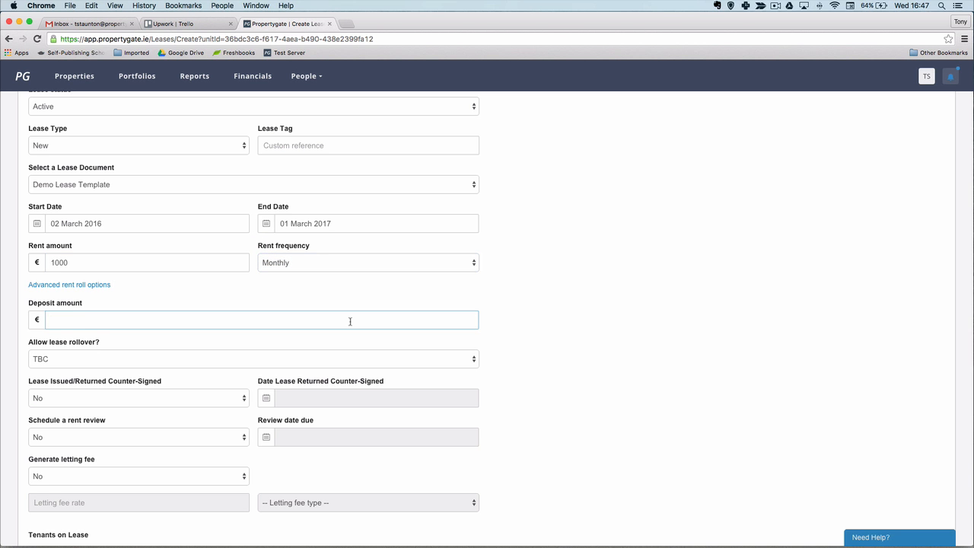
pyautogui.write('699')
# Step: Add a new lead tenant to the lease by entering the tenant's full name, and save the lease
pyautogui.scroll(-5, 339, 337)
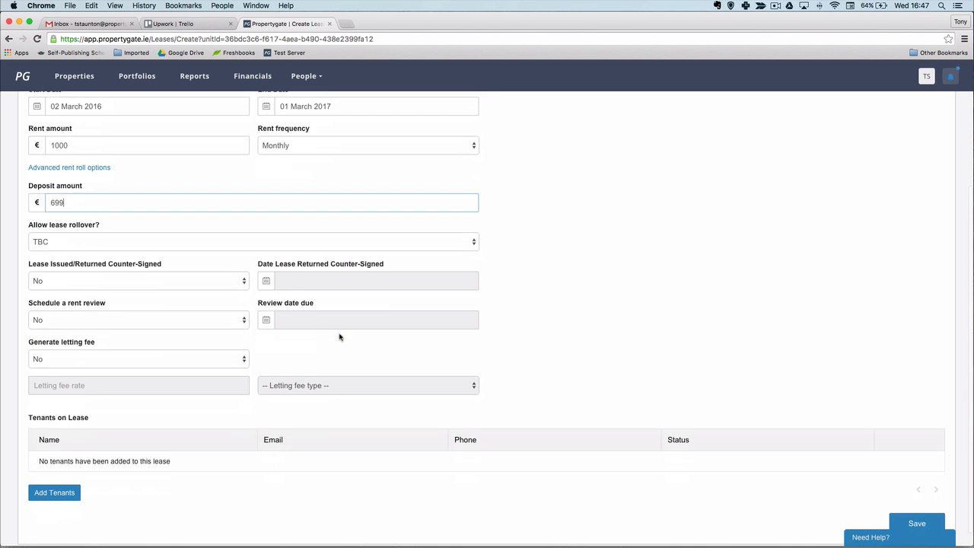
pyautogui.click(72, 485)
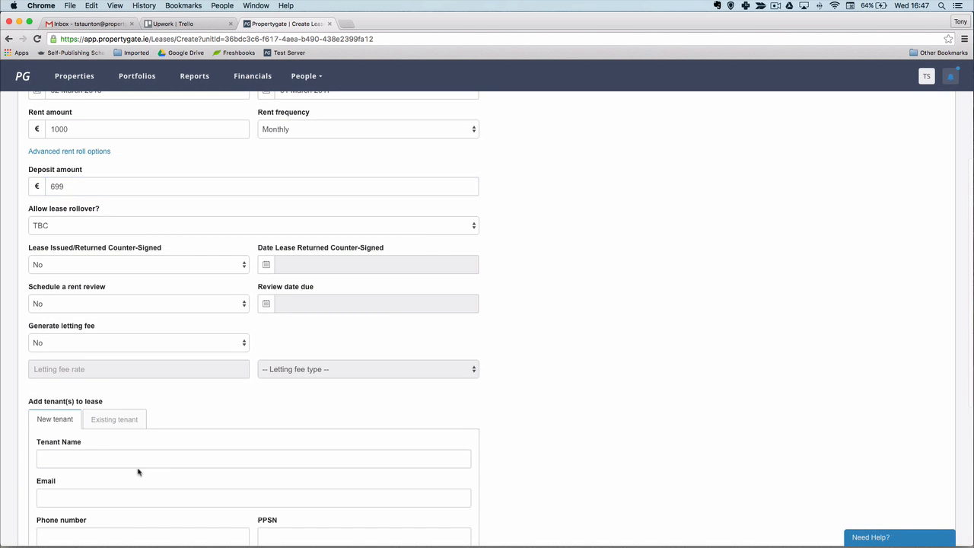
pyautogui.scroll(-1, 229, 418)
pyautogui.scroll(-3, 228, 418)
pyautogui.click(159, 335)
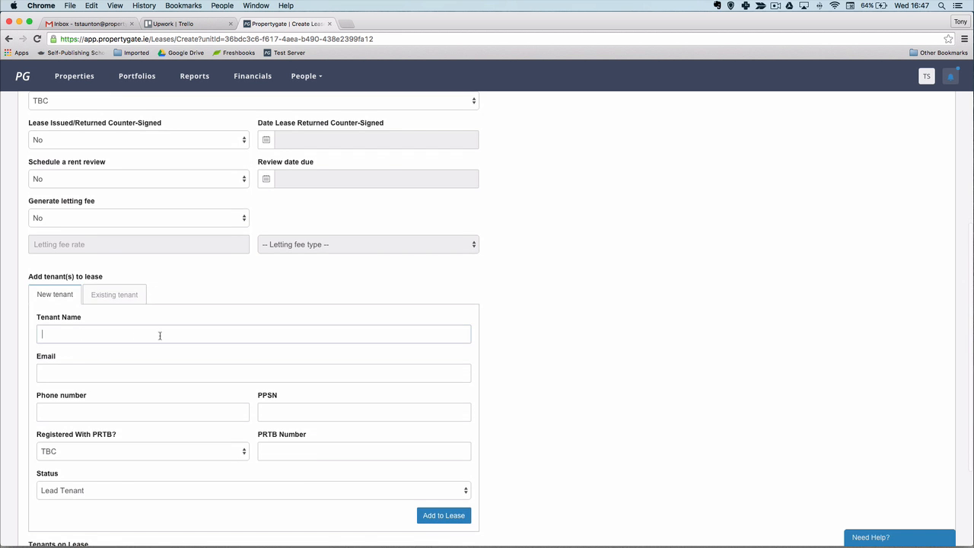
pyautogui.write('Tony')
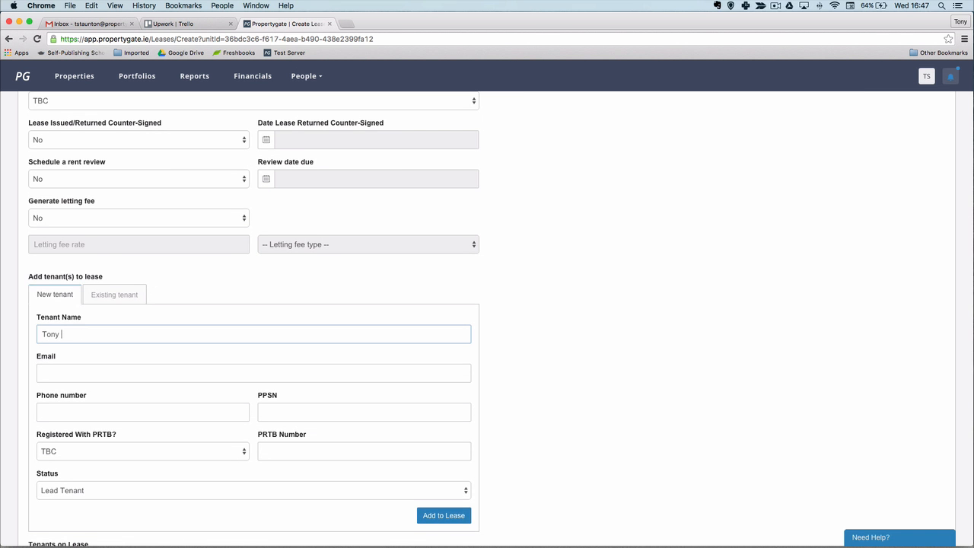
pyautogui.write(' Smith')
pyautogui.scroll(-5, 322, 367)
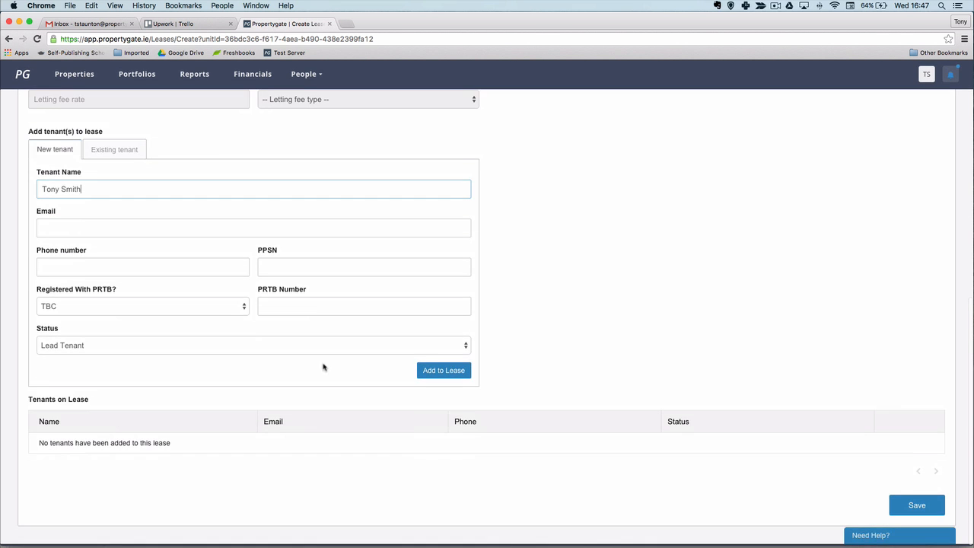
pyautogui.click(423, 372)
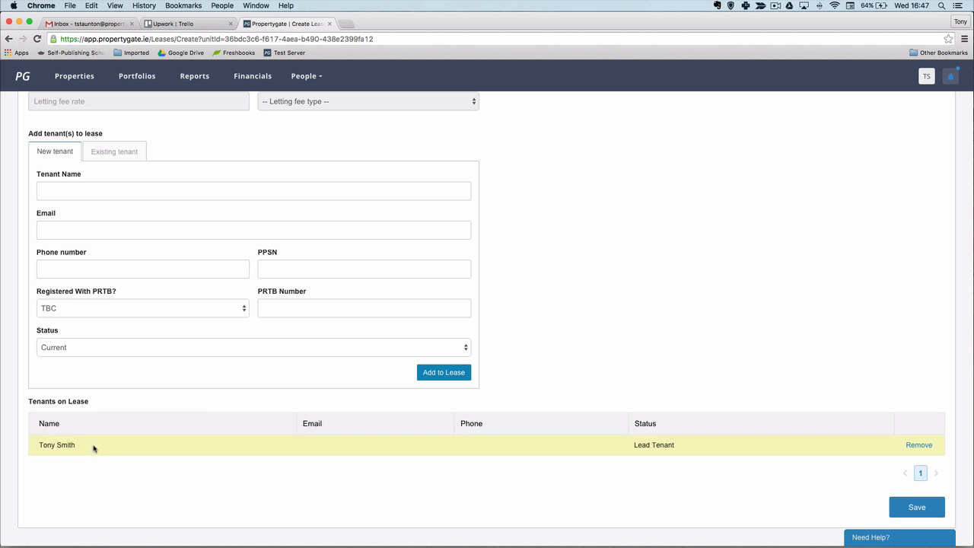
pyautogui.click(933, 506)
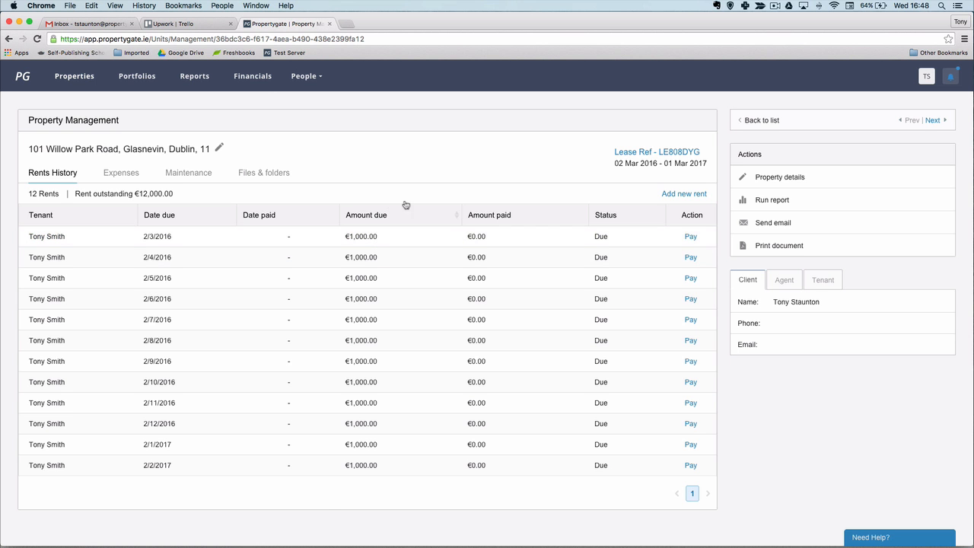
# Step: Open the financials dashboard and start a new incoming transaction for a deposit
pyautogui.click(251, 77)
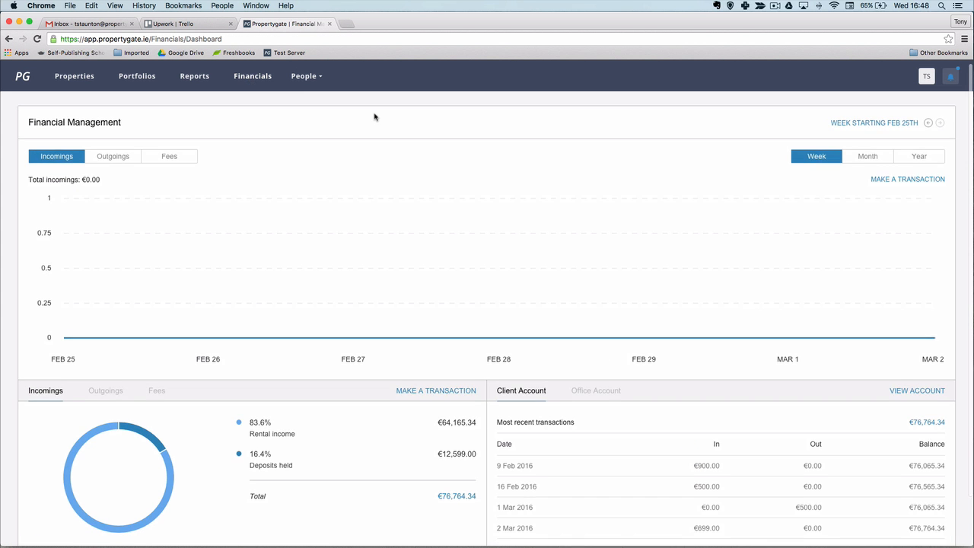
pyautogui.scroll(-2, 375, 117)
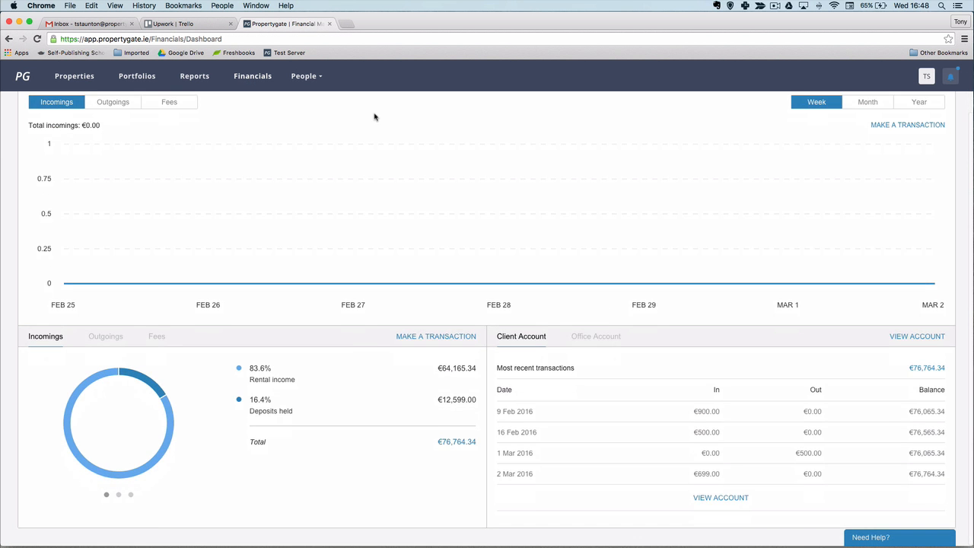
pyautogui.scroll(3, 374, 116)
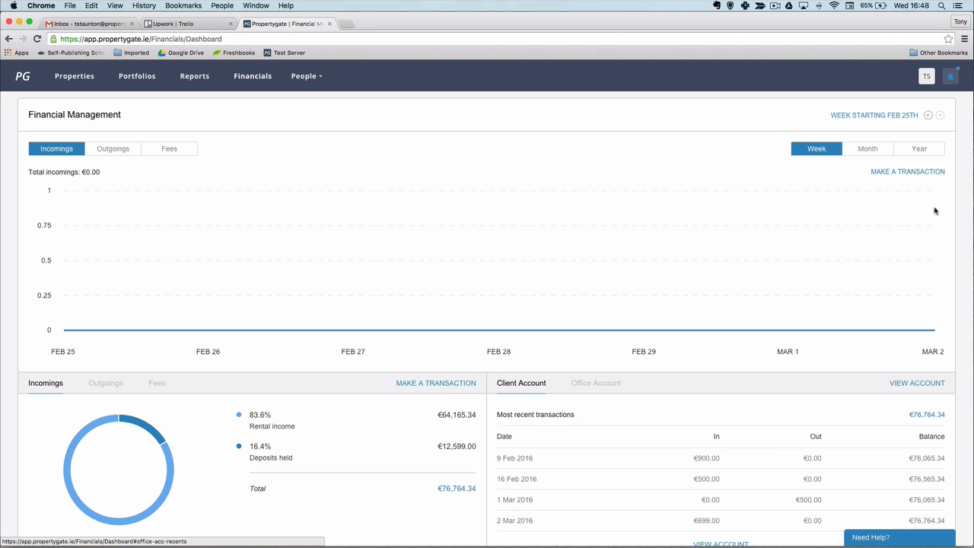
pyautogui.click(925, 174)
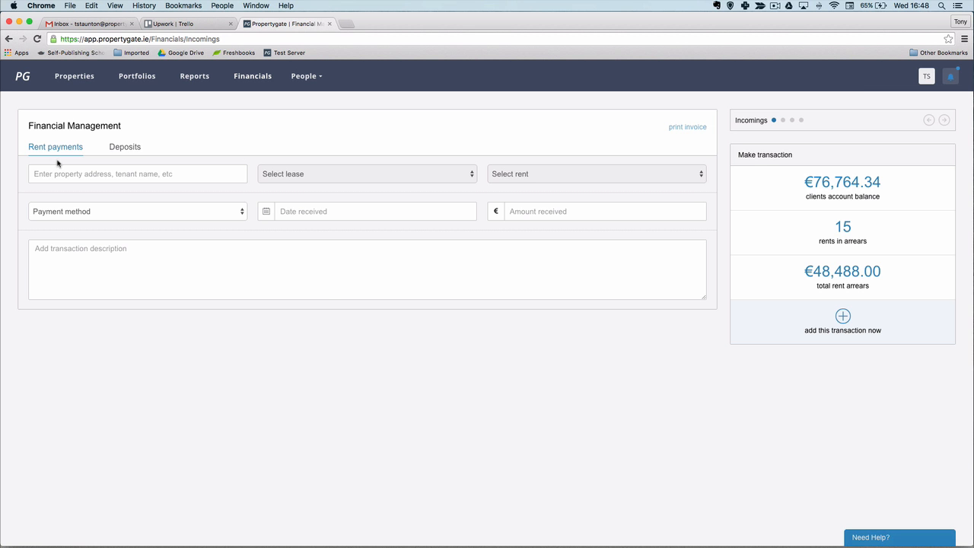
pyautogui.click(126, 153)
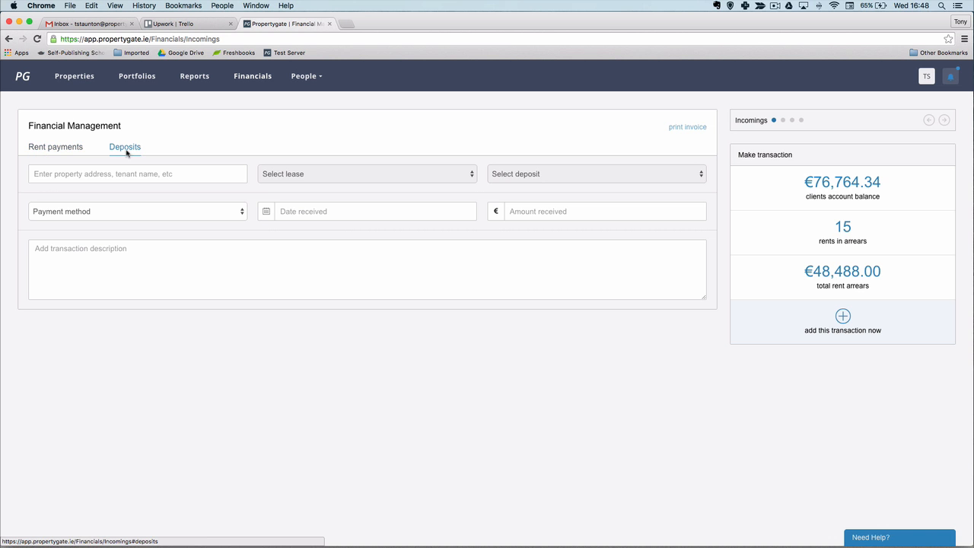
# Step: Find the newly leased property for the transaction and select its €699.00 deposit that is due
pyautogui.click(124, 173)
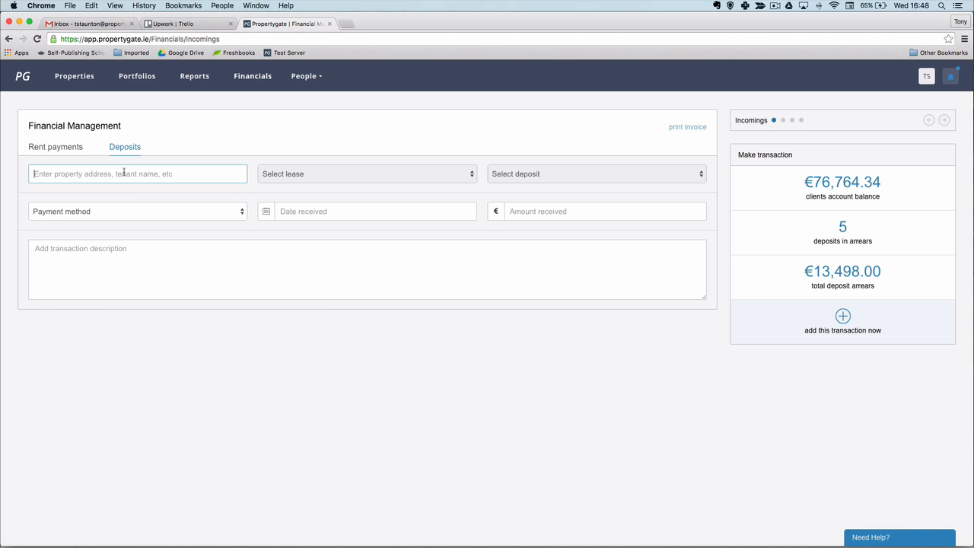
pyautogui.write('101')
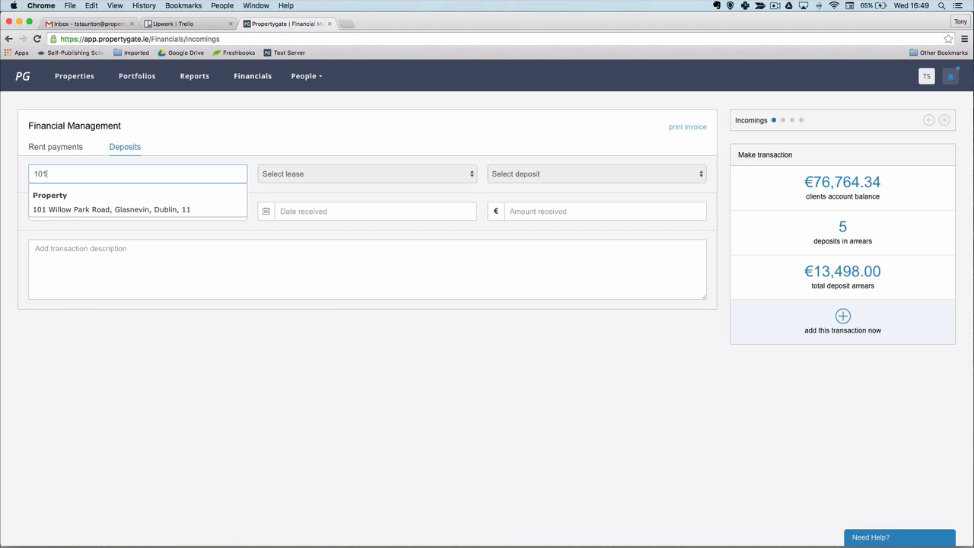
pyautogui.click(119, 209)
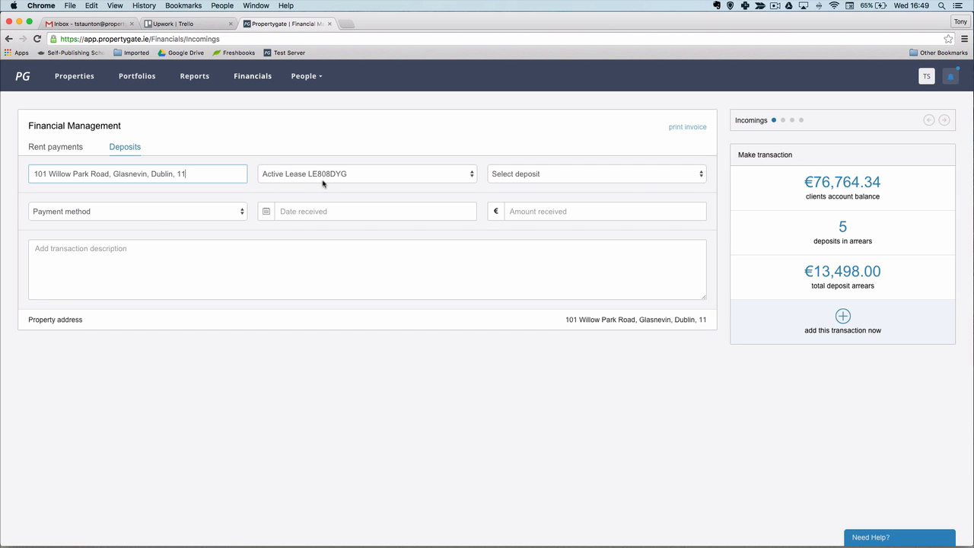
pyautogui.click(606, 179)
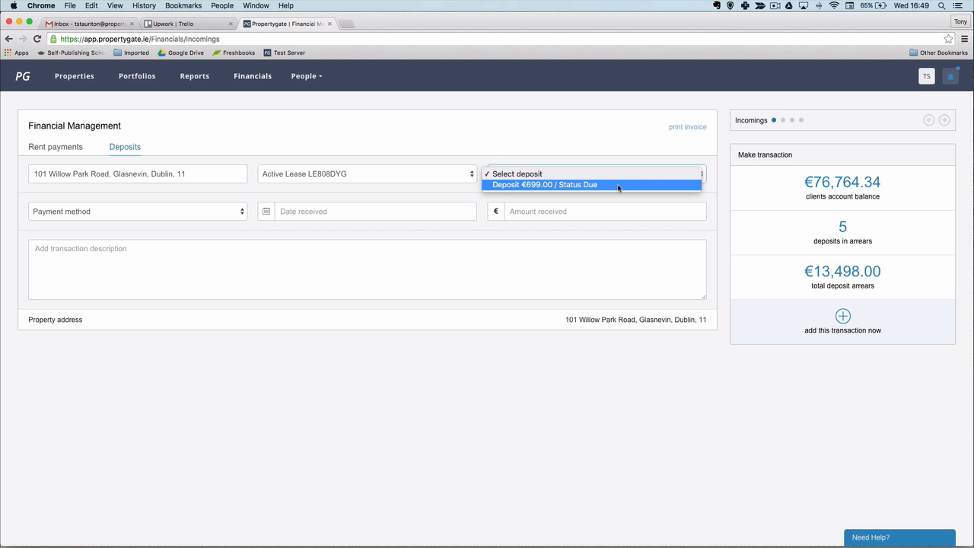
pyautogui.click(618, 185)
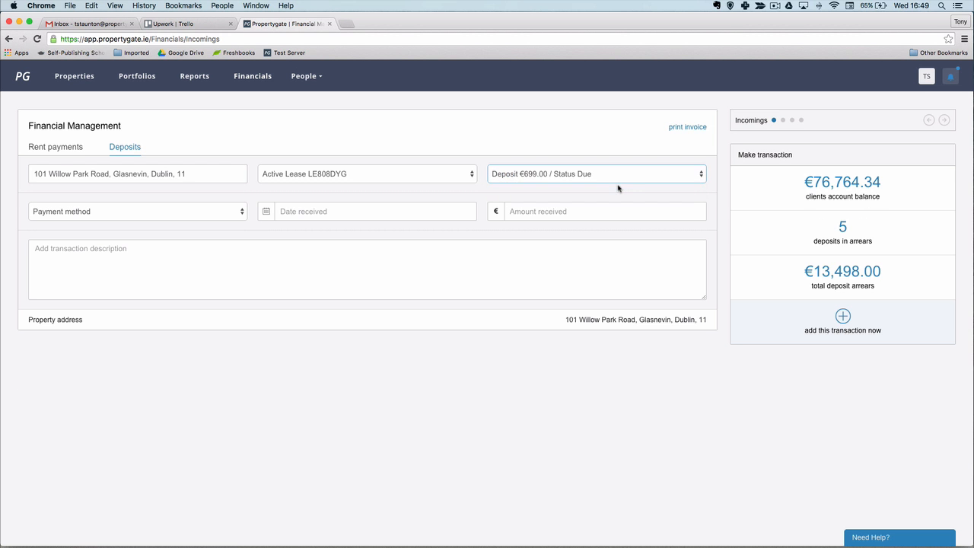
# Step: Record the deposit as received by bank statement on 02 March 2016 for €699 and add the transaction
pyautogui.click(186, 212)
pyautogui.click(186, 213)
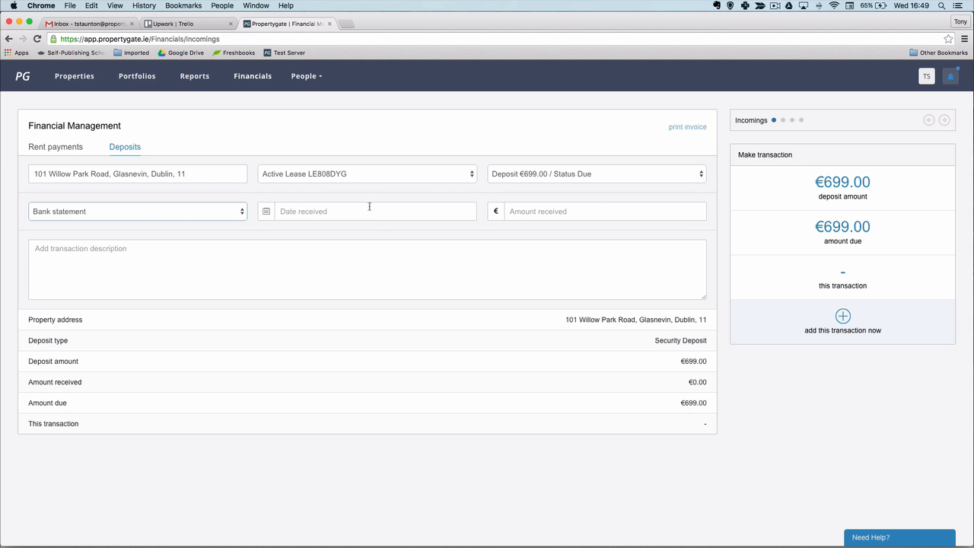
pyautogui.click(411, 210)
pyautogui.click(329, 262)
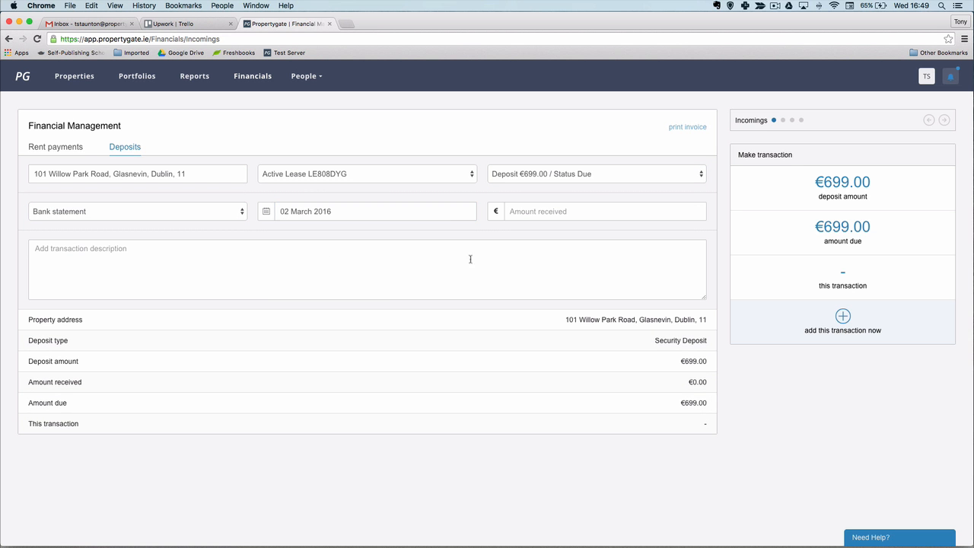
pyautogui.write('699')
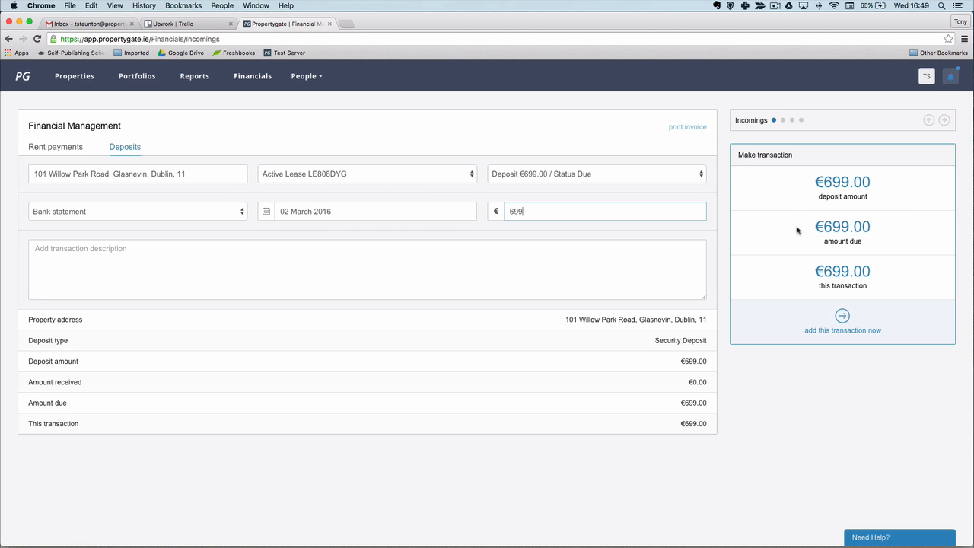
pyautogui.click(891, 326)
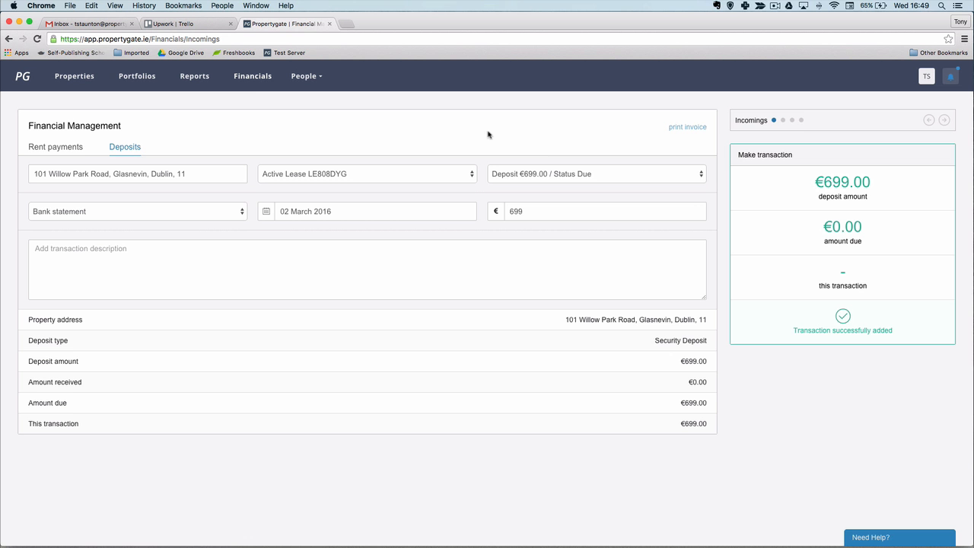
# Step: Return to the financials dashboard and open the full client account to review the recent deposit transactions
pyautogui.click(250, 80)
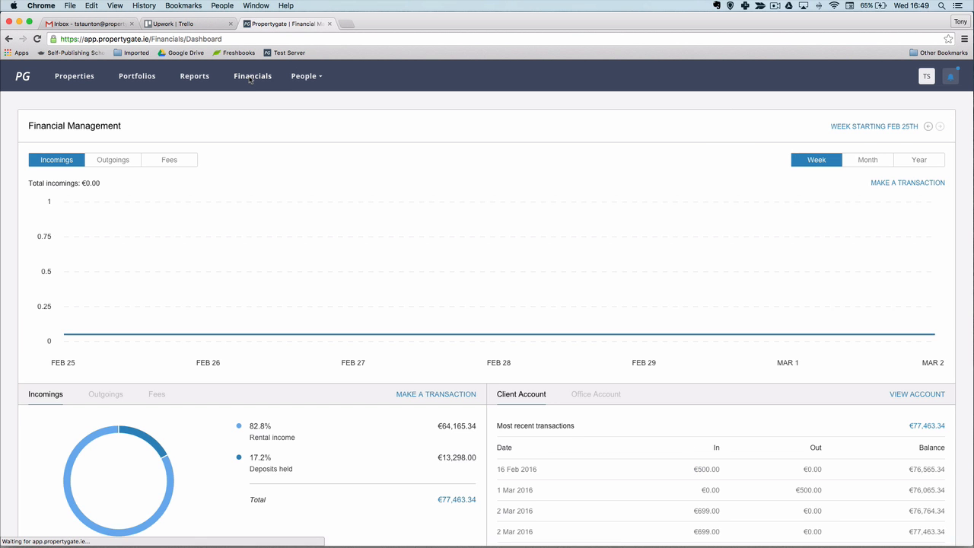
pyautogui.scroll(-2, 401, 145)
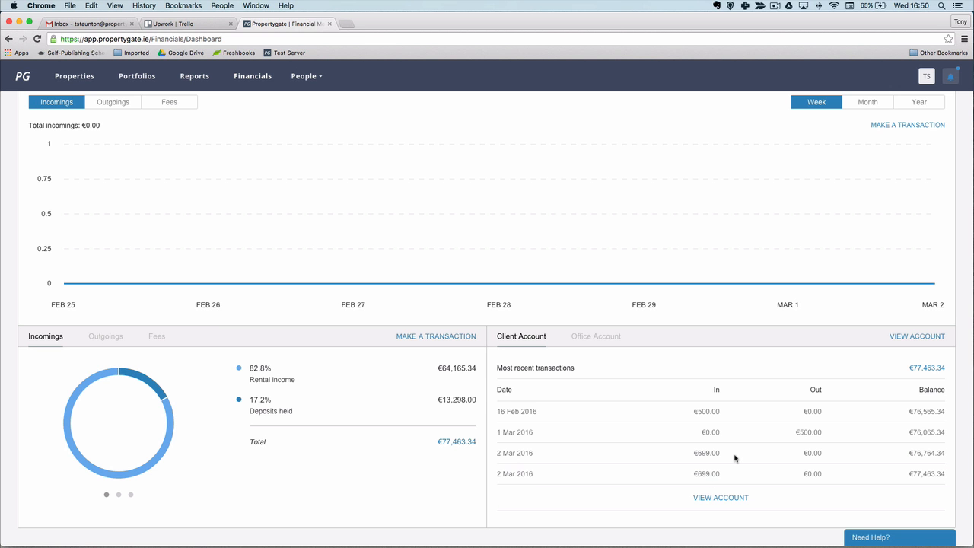
pyautogui.click(716, 499)
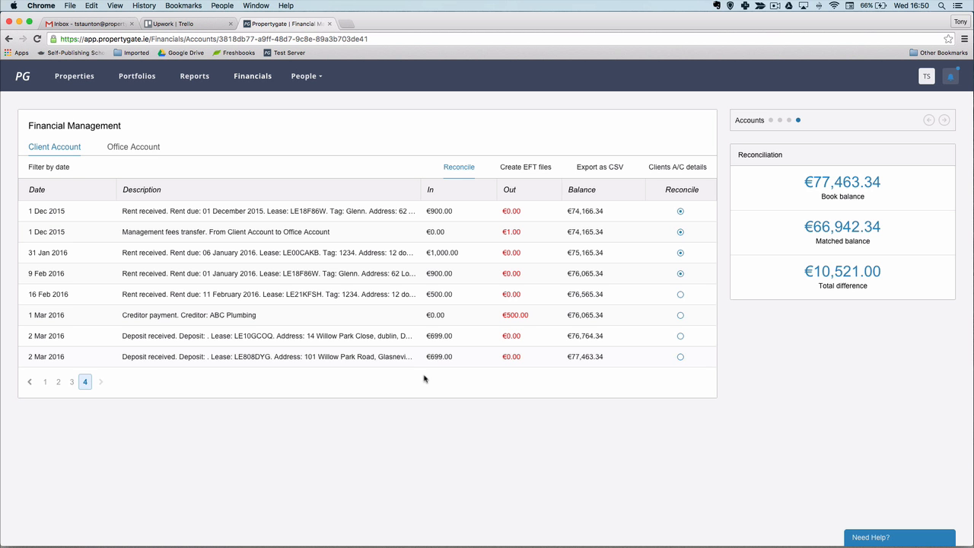
pyautogui.click(775, 6)
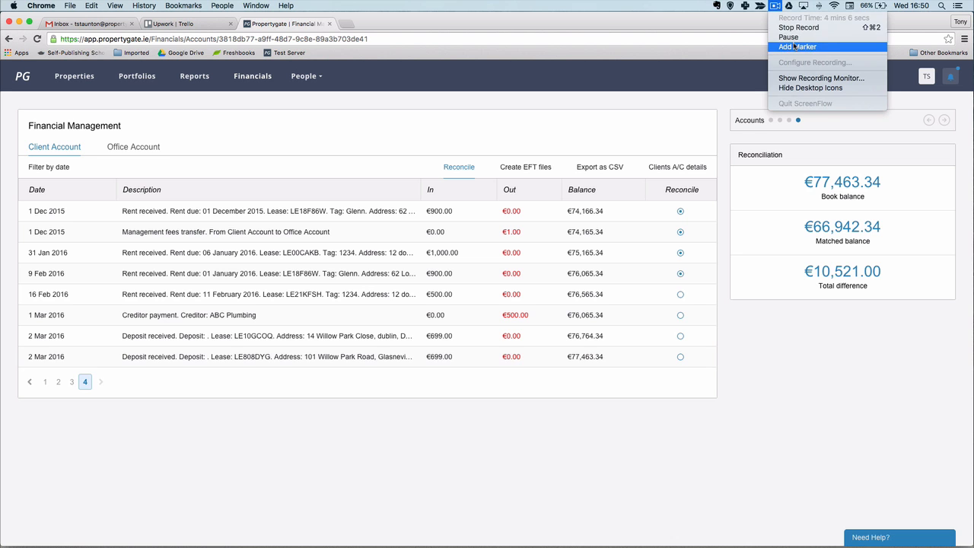